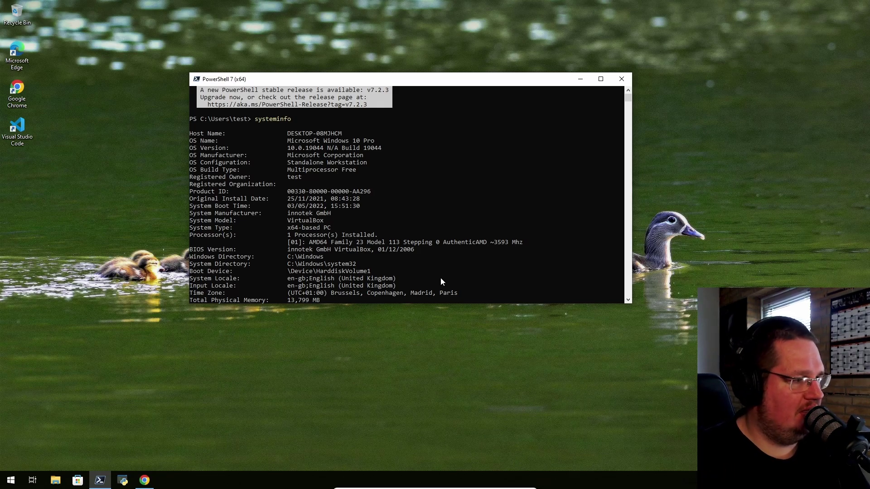
Open the Start menu and browse the alphabetical app list from Calendar to Xbox Game Bar
click(11, 480)
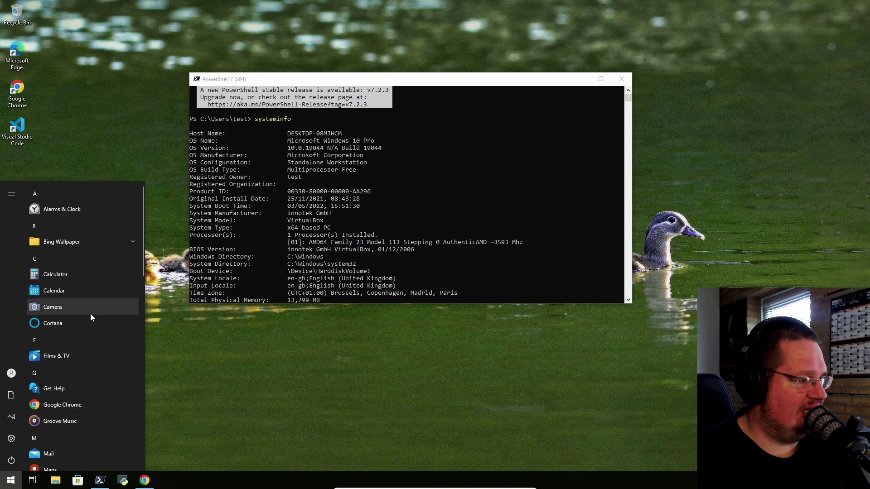
scroll(90, 315, down, 3)
scroll(91, 315, down, 3)
scroll(91, 315, down, 2)
scroll(90, 314, down, 3)
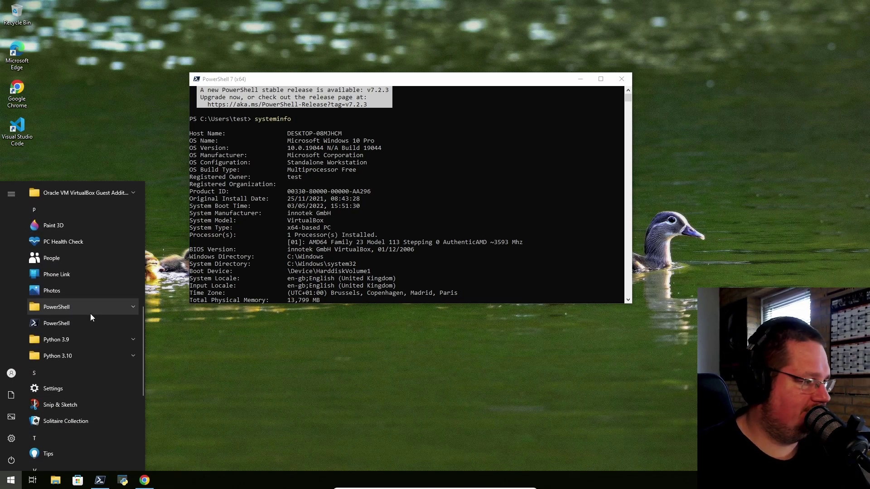
scroll(90, 315, down, 2)
scroll(91, 316, down, 4)
scroll(91, 315, down, 1)
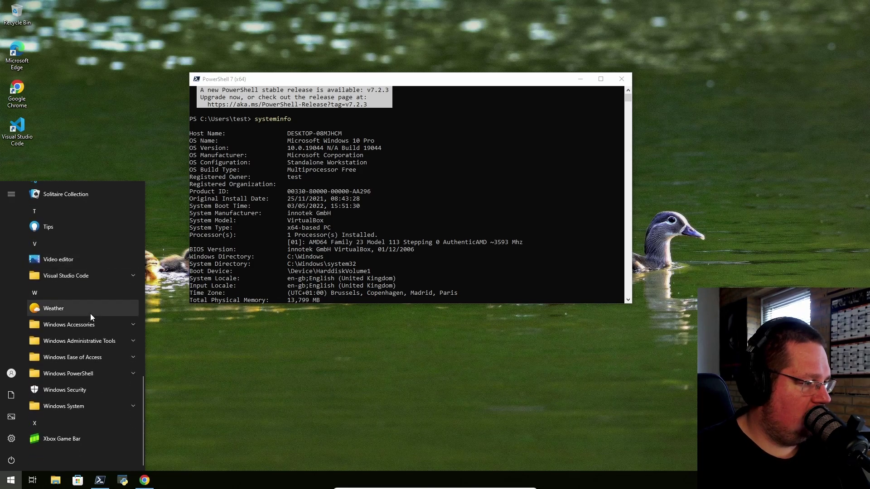
scroll(91, 316, up, 3)
scroll(91, 316, up, 2)
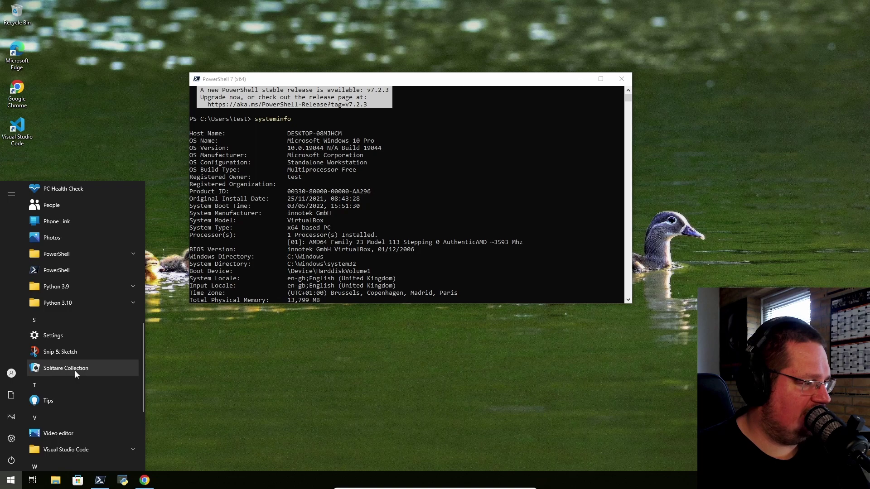
scroll(75, 371, up, 1)
scroll(74, 370, up, 1)
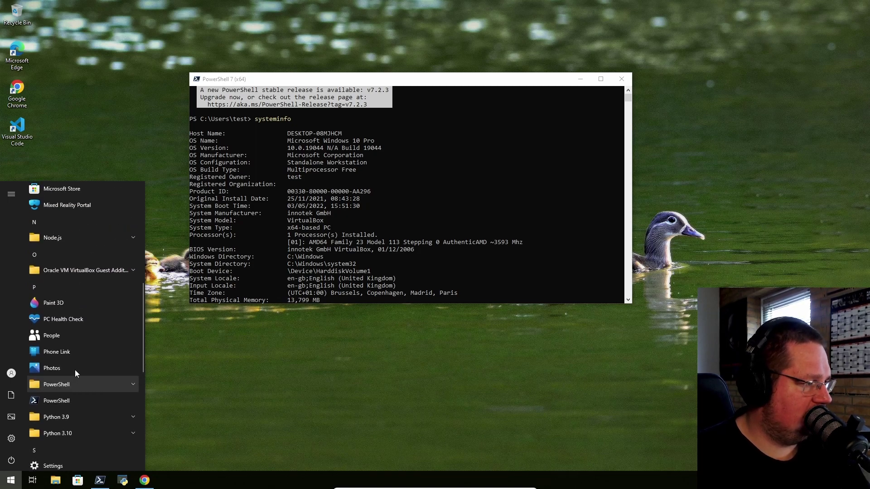
scroll(74, 370, up, 2)
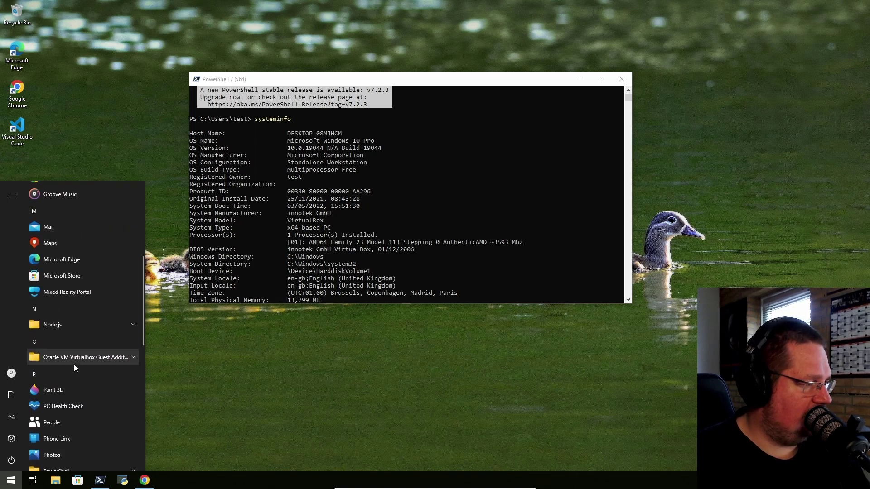
scroll(74, 365, up, 2)
scroll(74, 365, up, 1)
scroll(74, 364, up, 1)
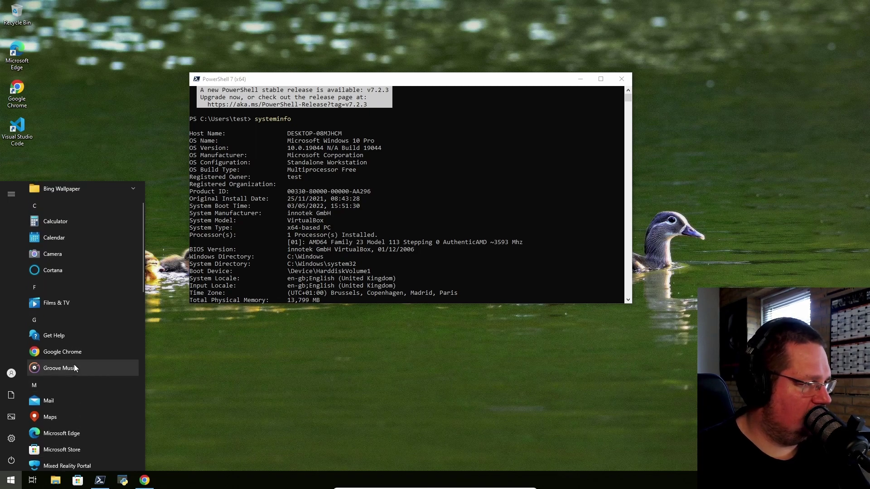
scroll(74, 357, down, 2)
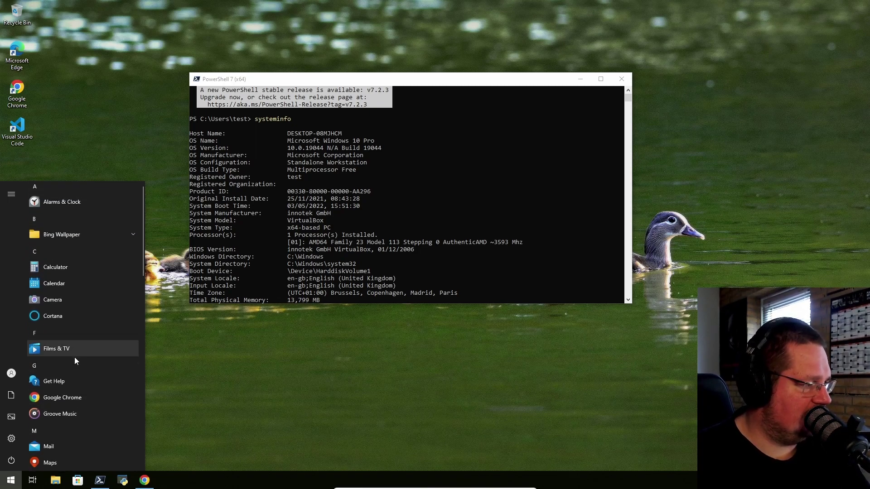
scroll(75, 358, down, 2)
scroll(75, 357, down, 1)
scroll(75, 358, down, 1)
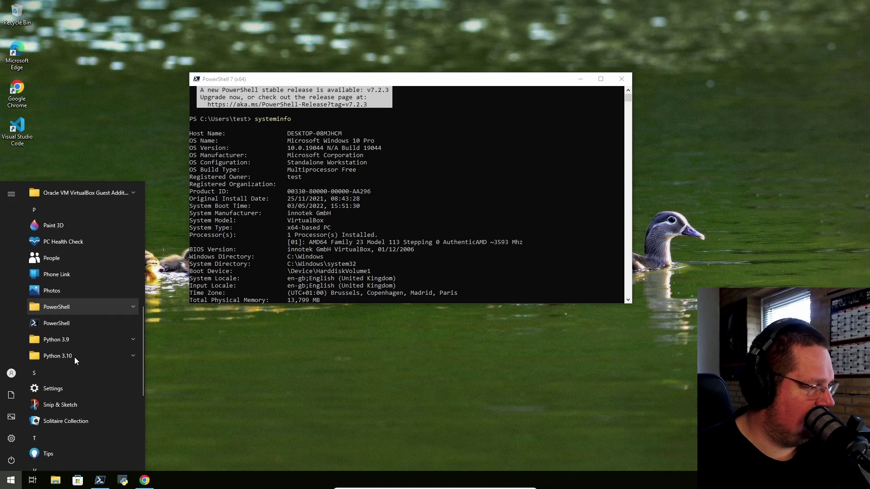
scroll(75, 358, down, 1)
scroll(75, 360, down, 1)
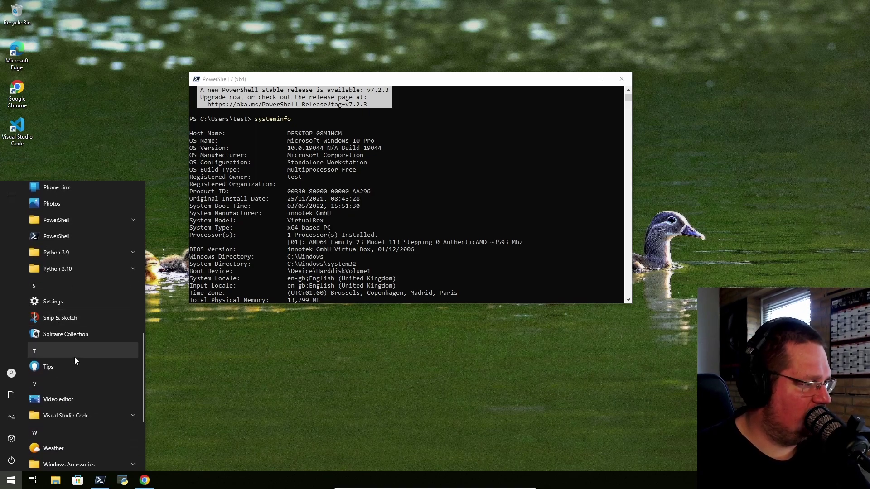
scroll(74, 358, down, 3)
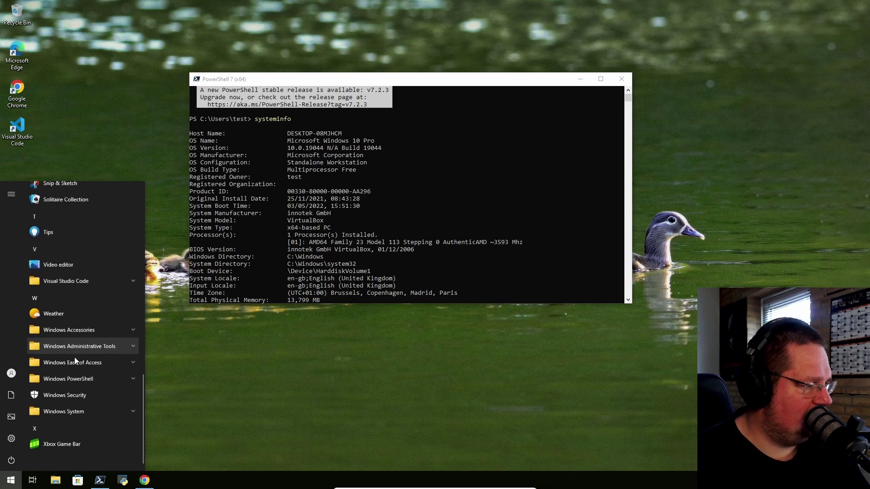
scroll(74, 357, up, 6)
scroll(74, 357, up, 2)
scroll(74, 357, up, 2)
scroll(74, 357, up, 2)
scroll(74, 357, up, 1)
scroll(74, 357, down, 3)
scroll(74, 357, down, 8)
scroll(75, 360, down, 2)
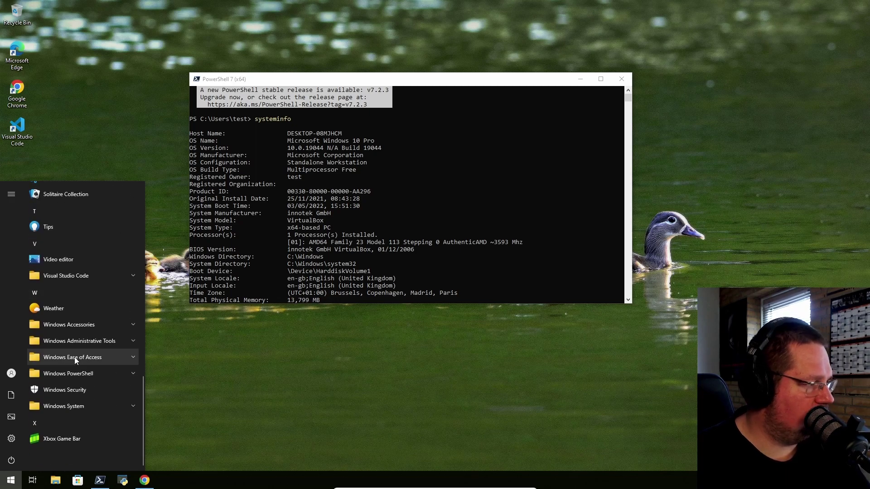
scroll(74, 357, up, 4)
scroll(75, 357, up, 8)
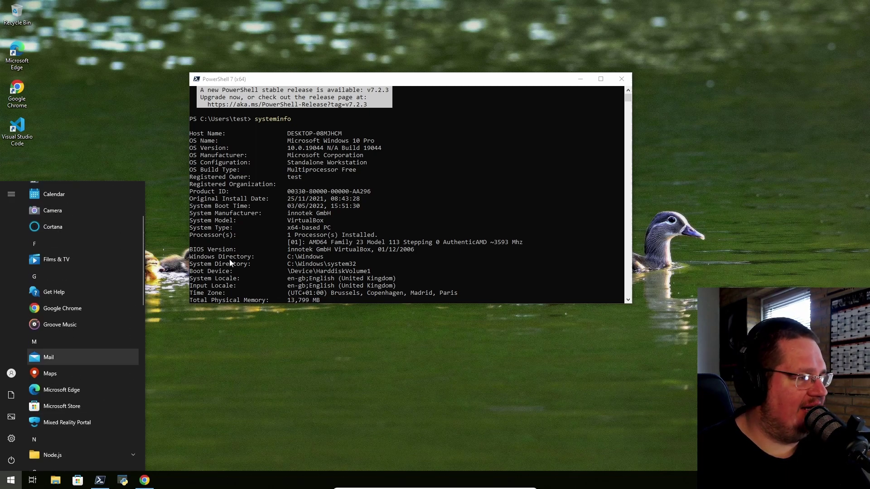
Return to PowerShell 7 and highlight the Original Install Date value, 25/11/2021
click(352, 80)
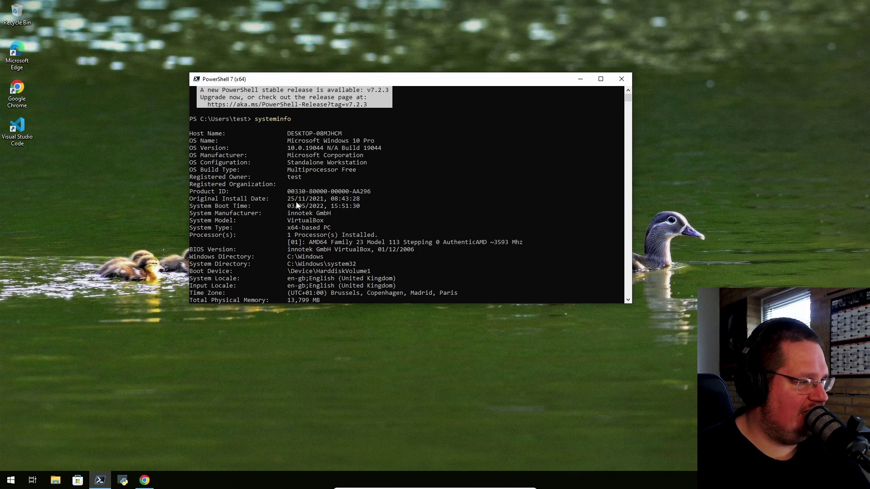
drag(287, 198, 362, 202)
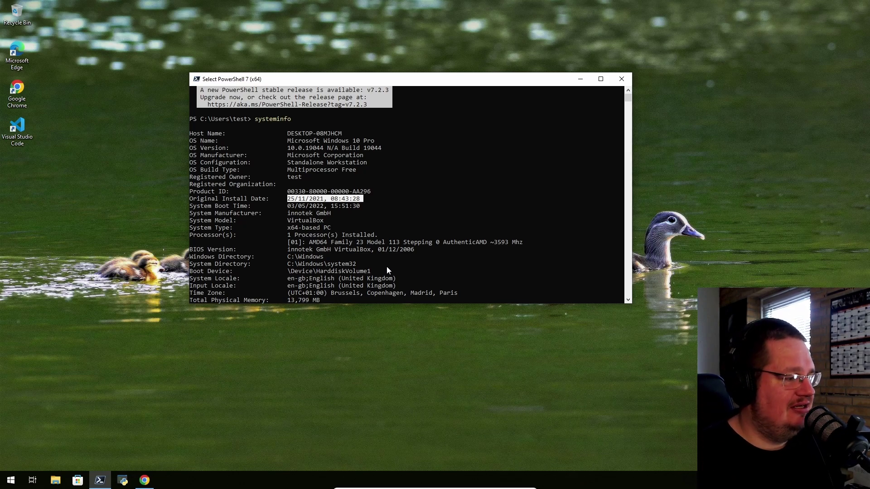
Reopen the Start menu app list, scroll to its end, then close it
click(11, 481)
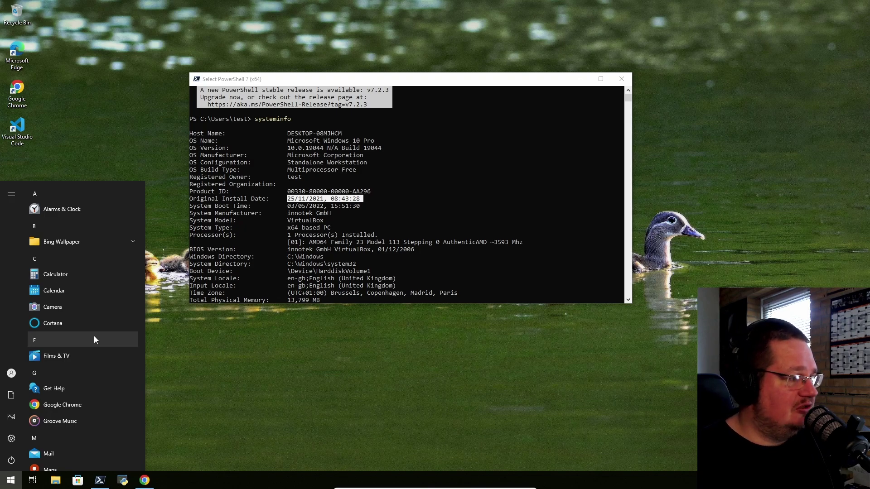
mouse_move(82, 319)
scroll(83, 314, down, 4)
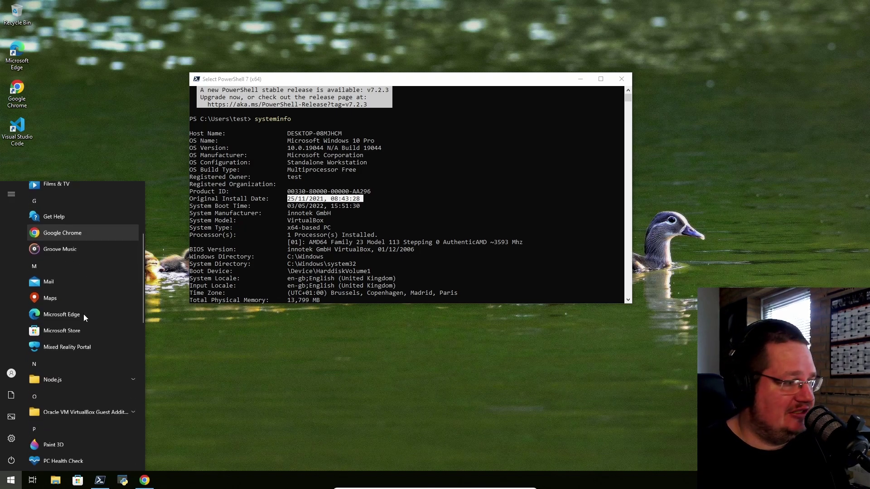
scroll(84, 314, down, 2)
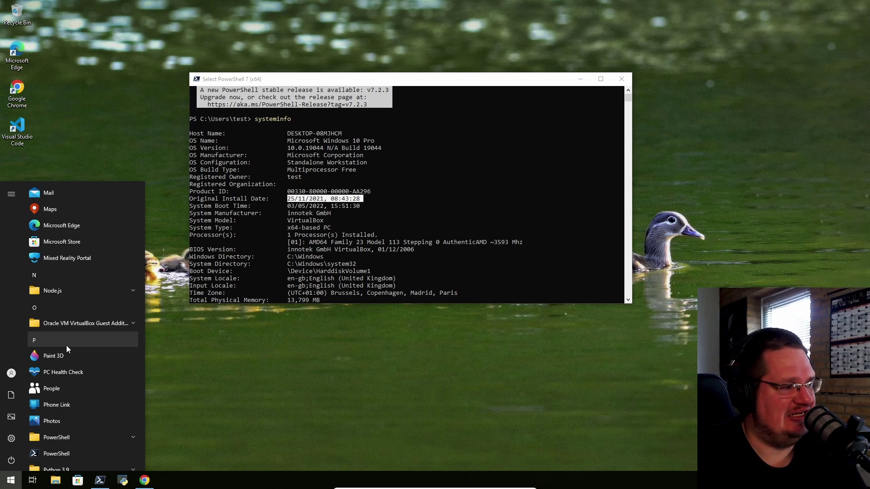
scroll(66, 345, down, 1)
scroll(66, 346, down, 4)
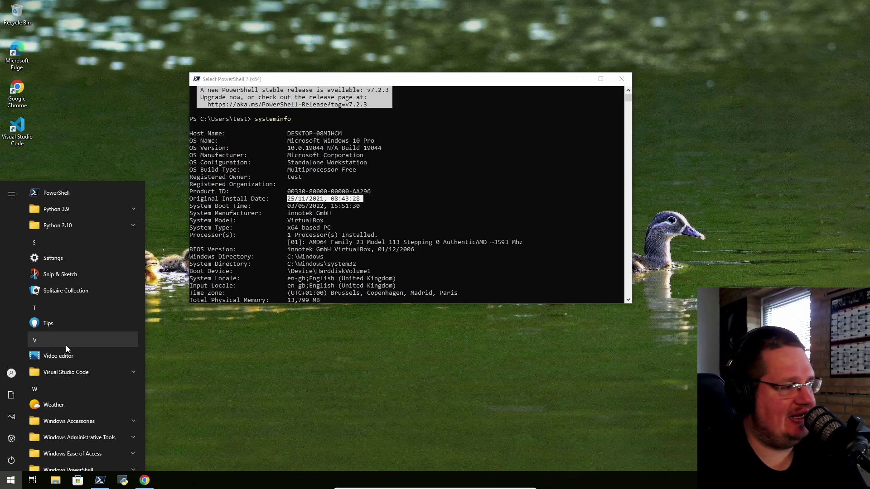
scroll(65, 347, down, 3)
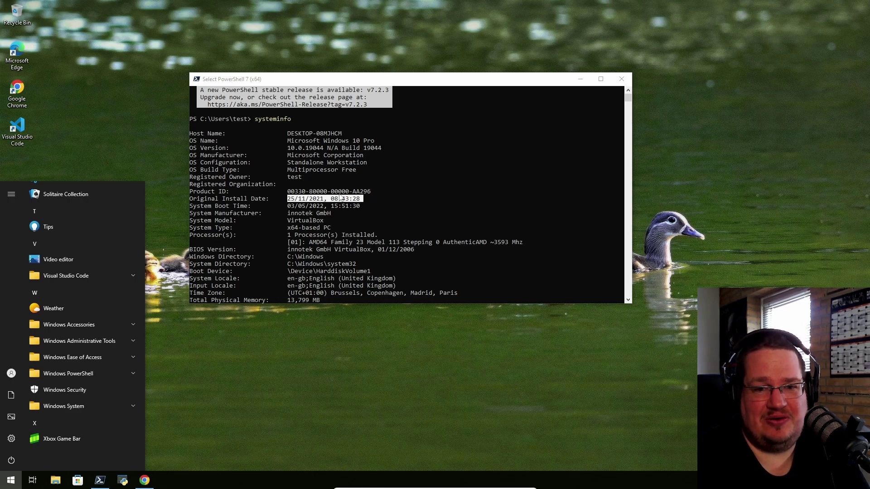
click(430, 31)
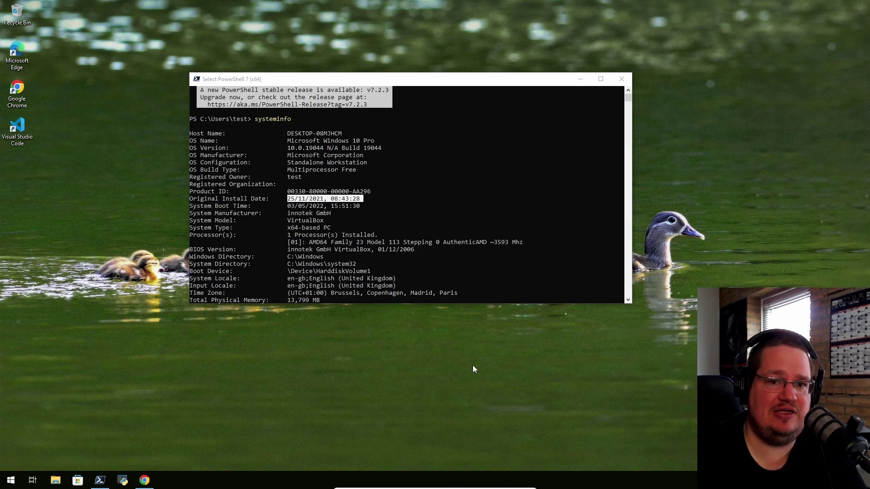
Reopen the Start menu and scroll the app list down to the Windows and Xbox Game Bar entries
click(11, 479)
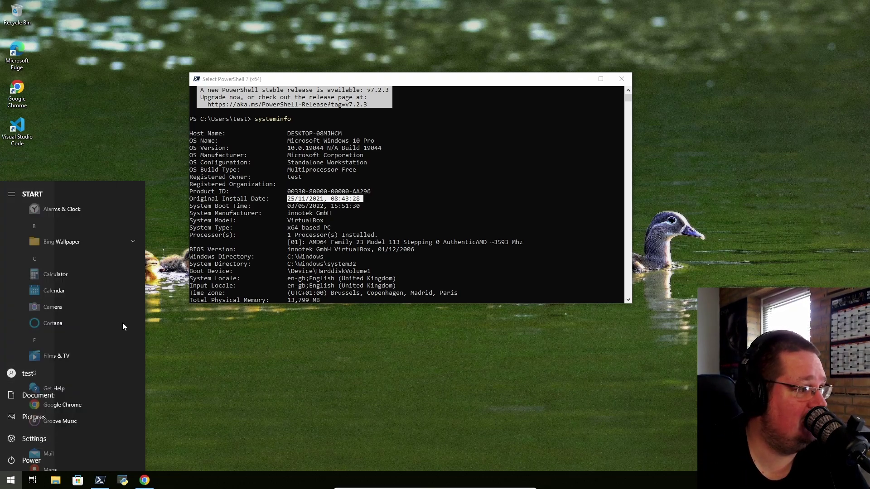
scroll(66, 329, down, 3)
scroll(67, 330, down, 3)
scroll(66, 329, down, 3)
scroll(67, 330, down, 1)
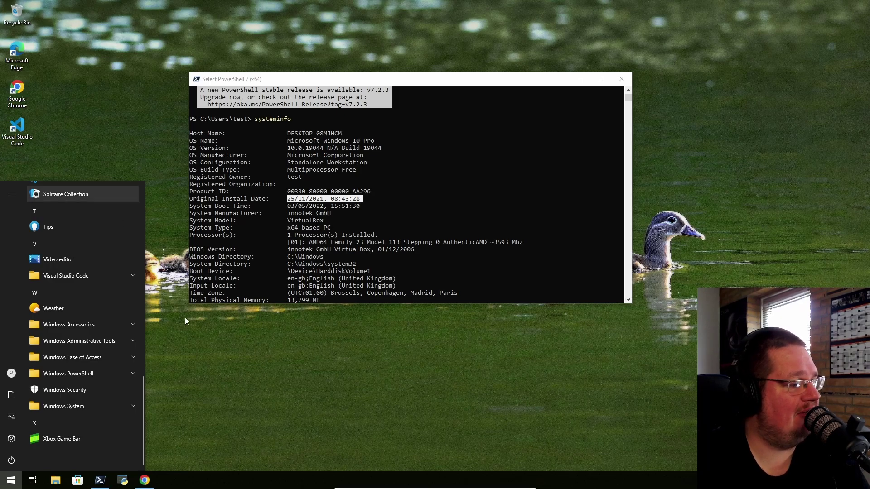
In Chrome, search Google for removing Windows 10 telemetry, refined with 'script'
click(144, 480)
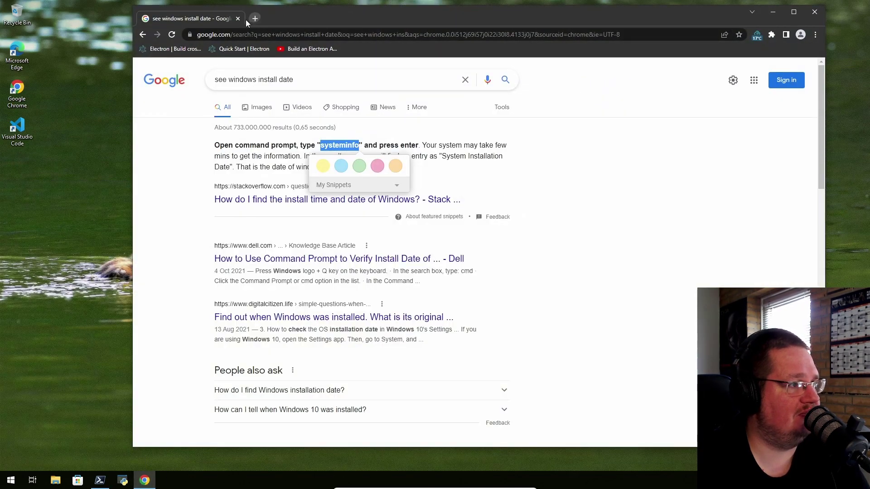
text(how to remove telemetry windows 10)
key(Return)
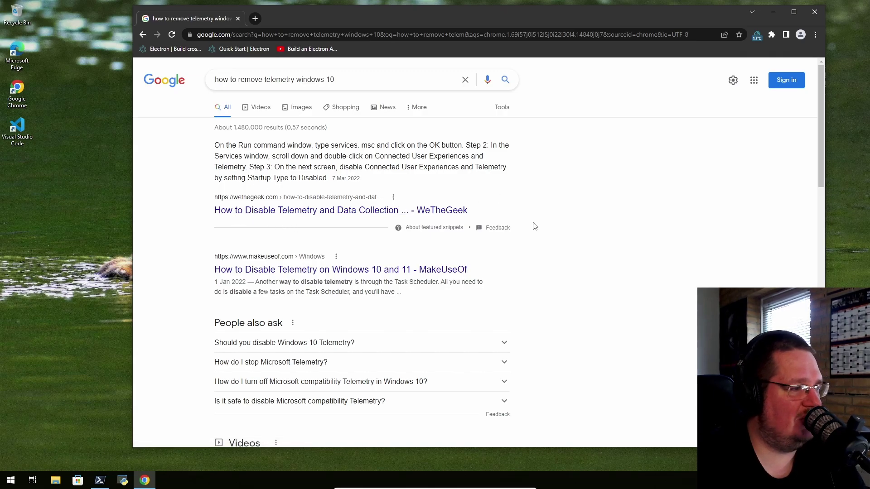
scroll(533, 227, down, 5)
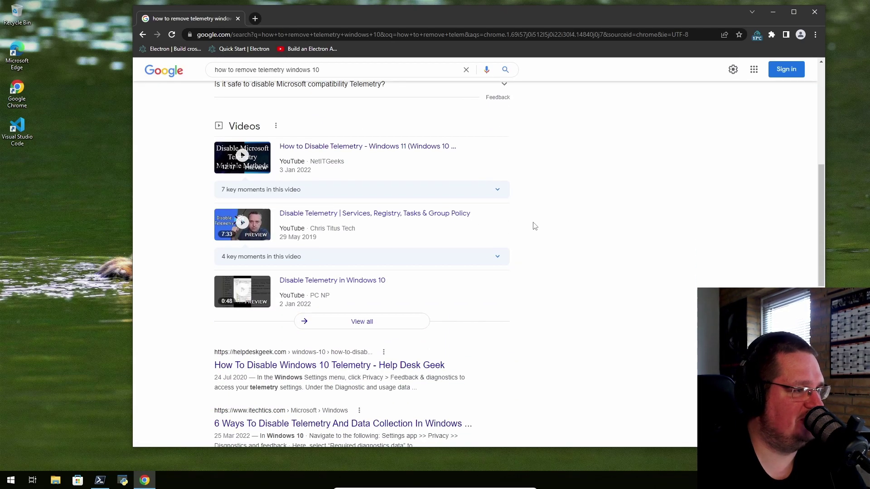
mouse_move(375, 214)
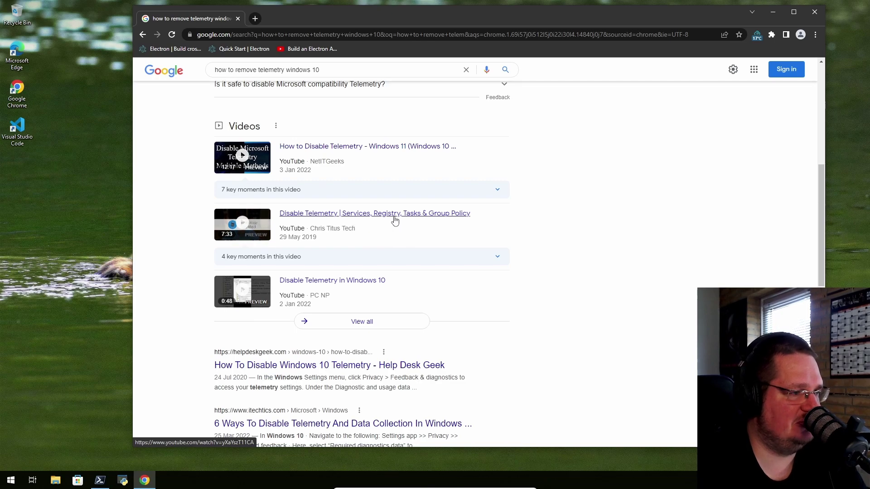
scroll(546, 230, down, 2)
scroll(546, 230, down, 2)
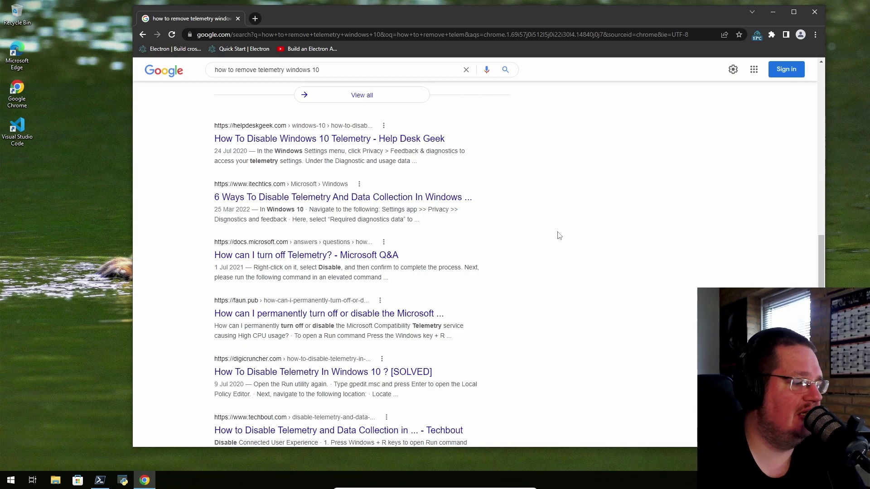
scroll(557, 236, down, 3)
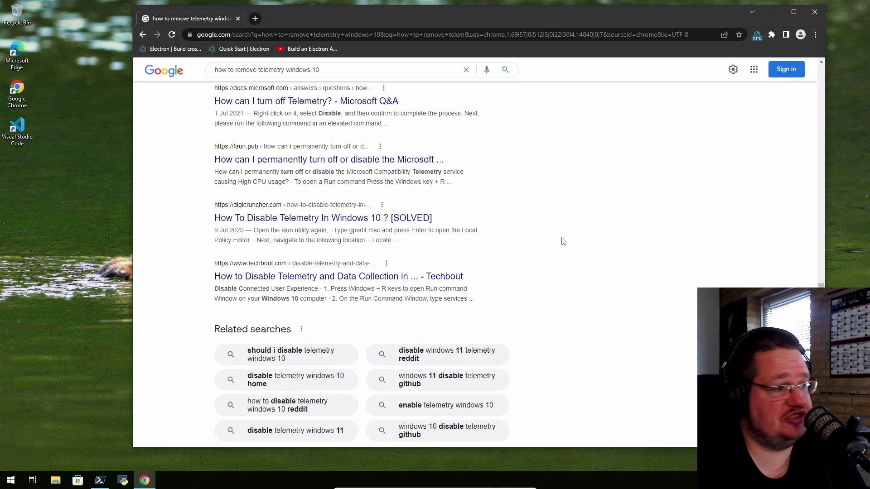
scroll(563, 243, down, 2)
scroll(530, 195, down, 2)
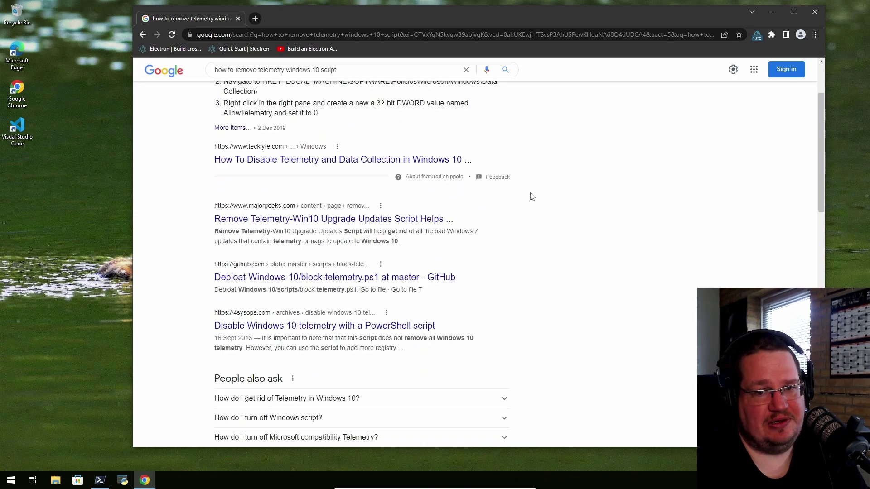
scroll(531, 197, up, 2)
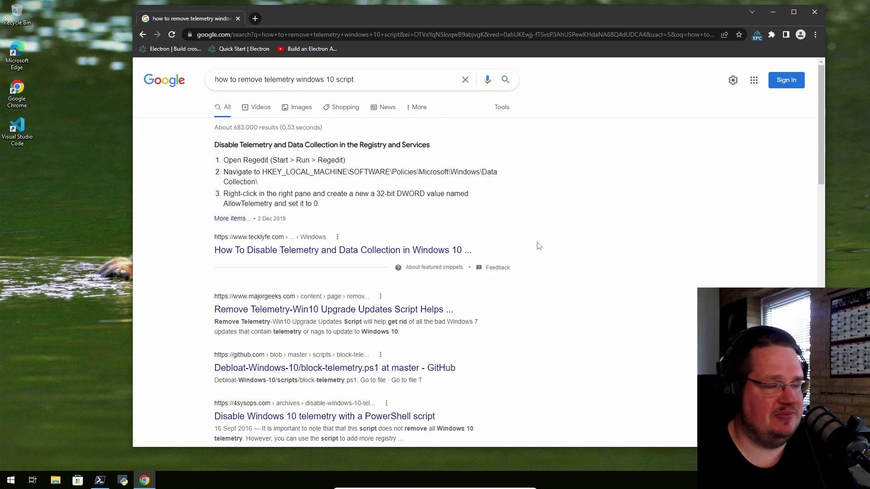
scroll(554, 264, down, 3)
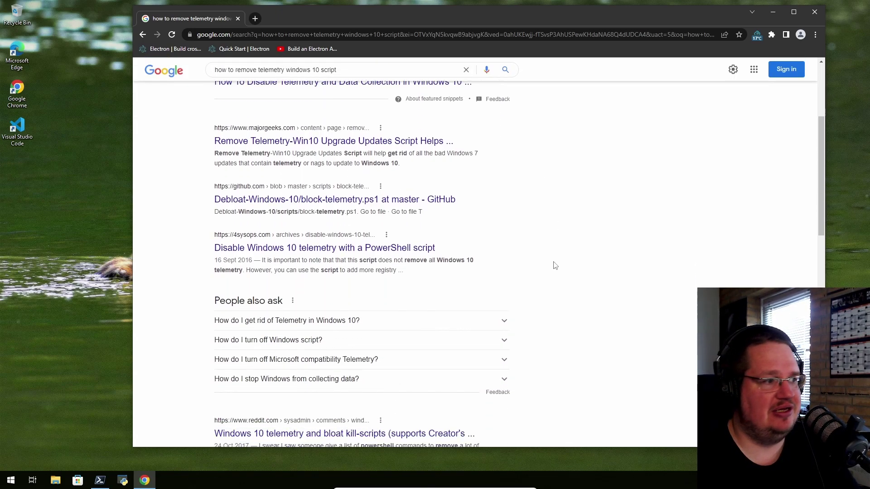
scroll(554, 266, down, 1)
scroll(554, 270, down, 2)
scroll(554, 270, down, 1)
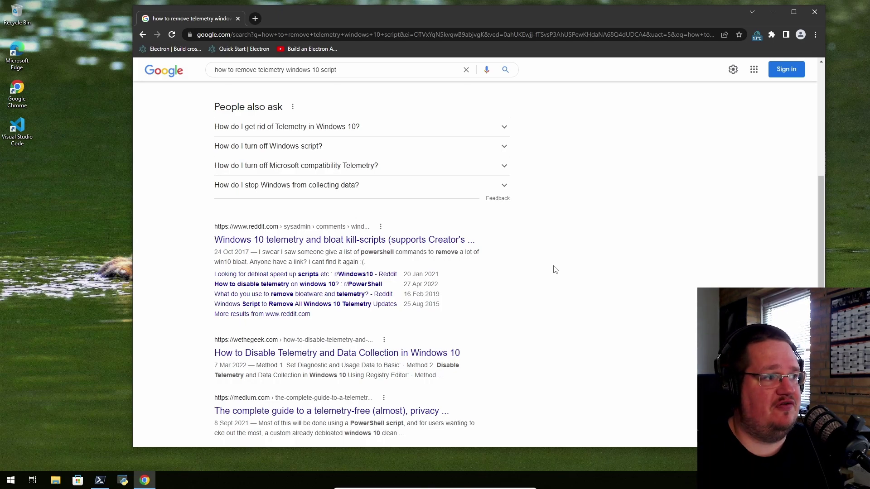
scroll(554, 270, up, 1)
scroll(550, 266, up, 4)
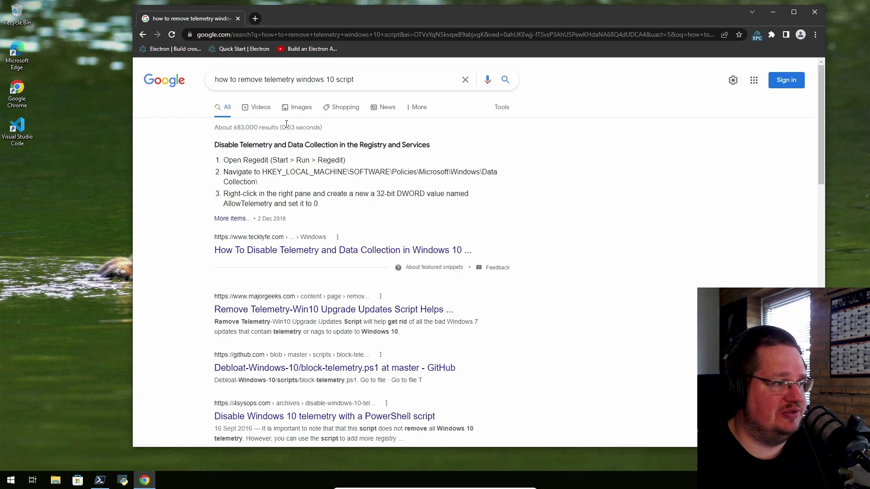
Review the telemetry script results, then switch to the Videos tab
click(262, 107)
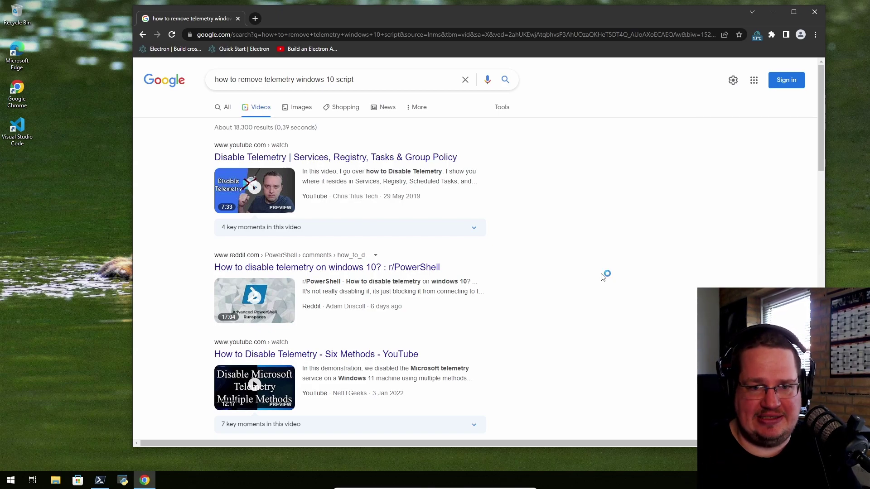
Open the Start menu over Chrome and scroll its app list back to the A section
click(11, 480)
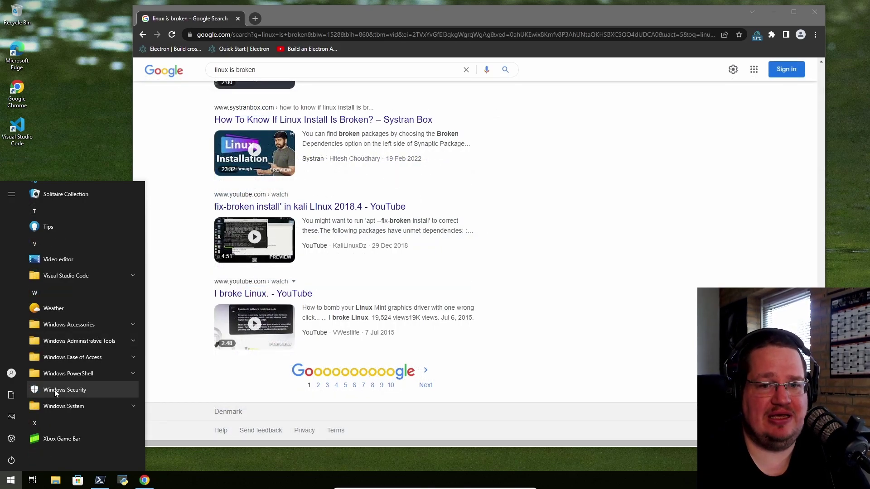
scroll(55, 389, up, 15)
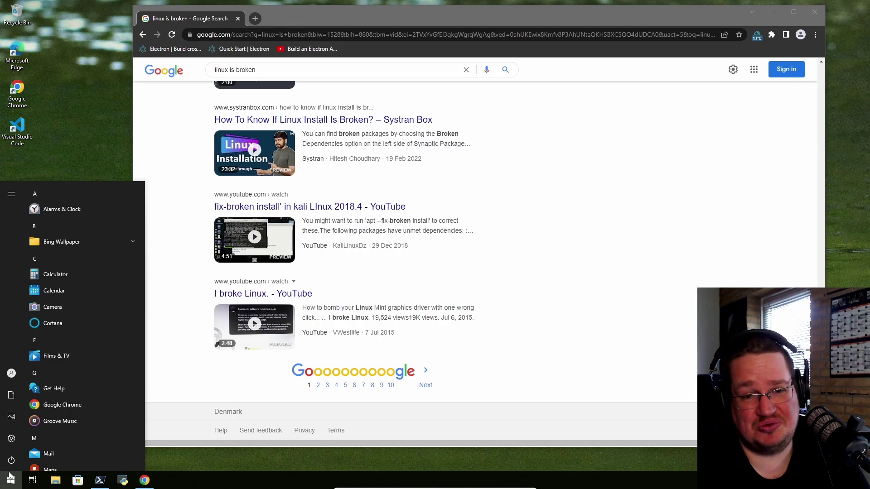